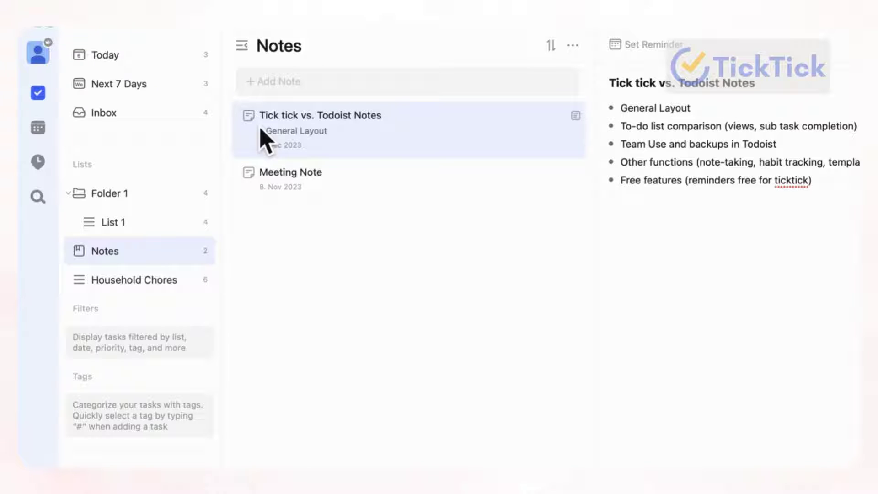
- Open TickTick's Inbox task list from the sidebar
{"action": "left_click", "coordinate": [124, 122]}
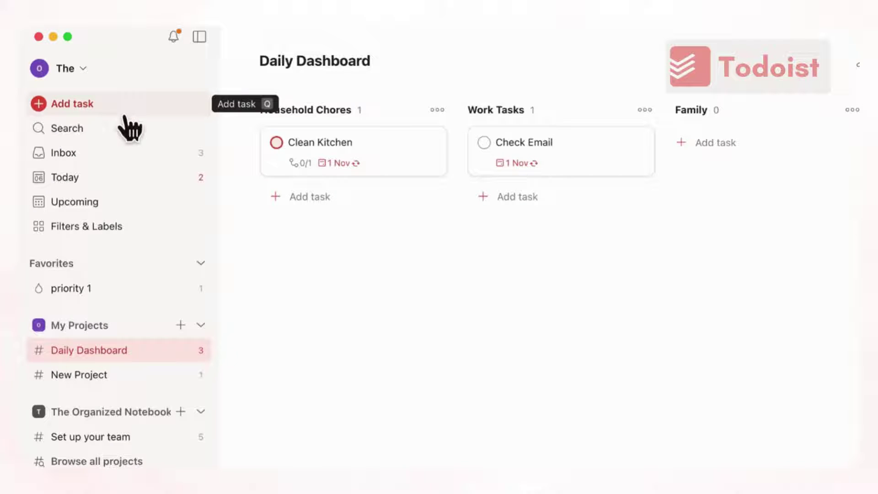
{"action": "left_click", "coordinate": [121, 117]}
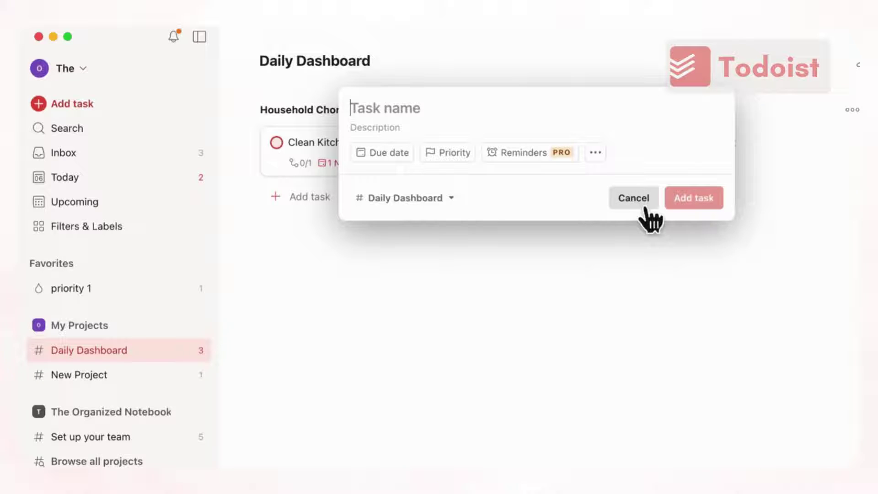
{"action": "left_click", "coordinate": [450, 199]}
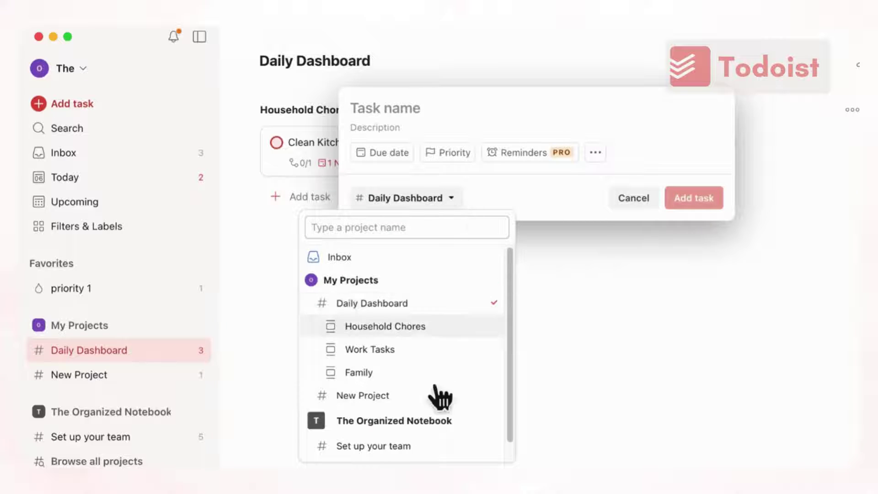
{"action": "left_click", "coordinate": [654, 211]}
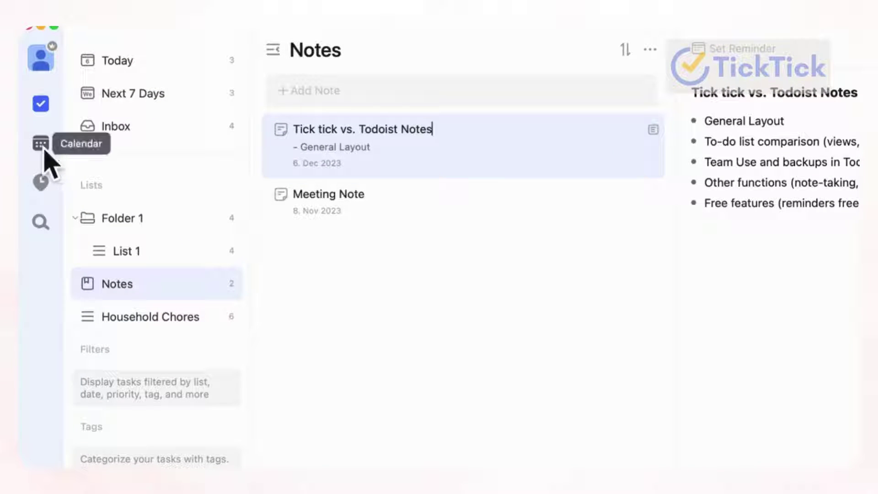
- Open TickTick's Habit page showing the Exercise and Reflect habits
{"action": "left_click", "coordinate": [48, 192]}
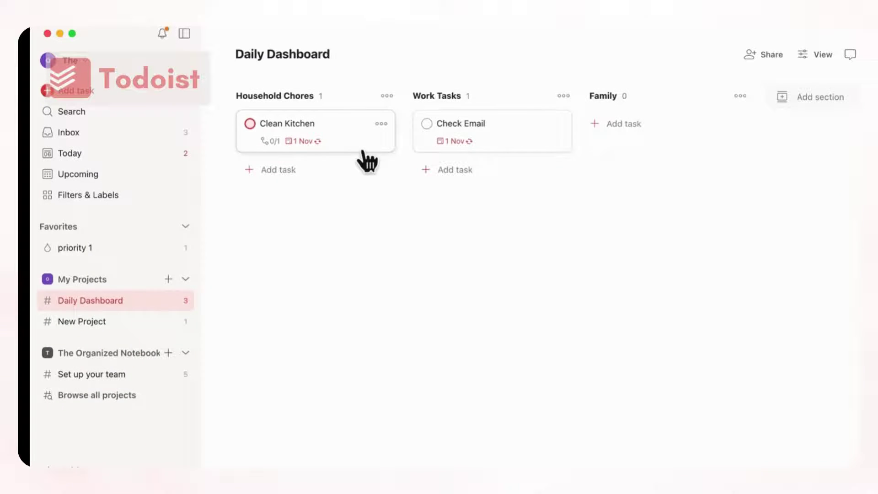
{"action": "left_click", "coordinate": [360, 149]}
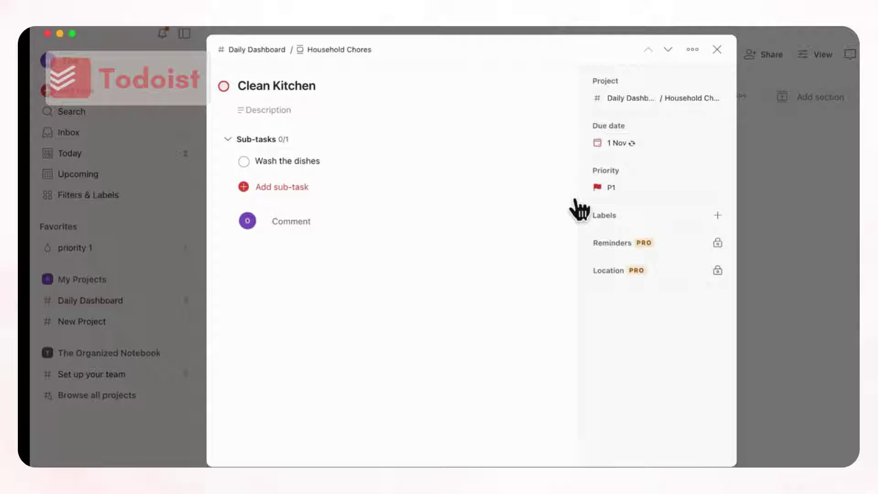
{"action": "left_click", "coordinate": [693, 49]}
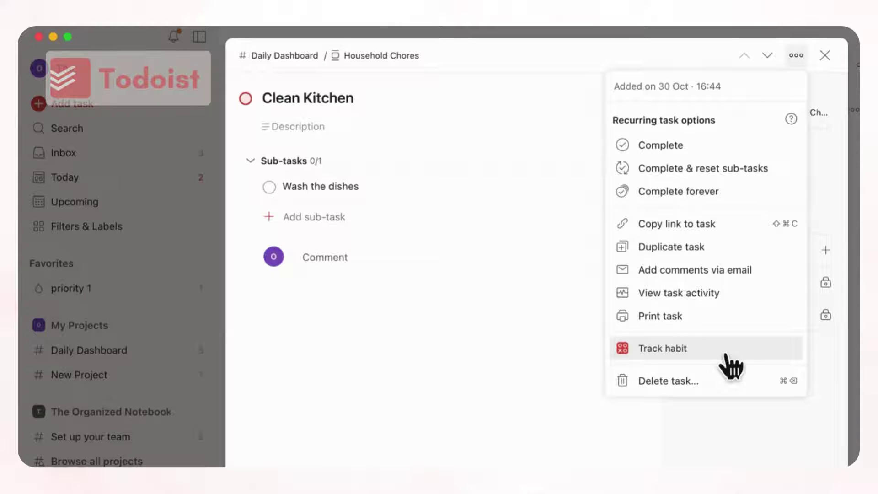
{"action": "key", "text": "Escape"}
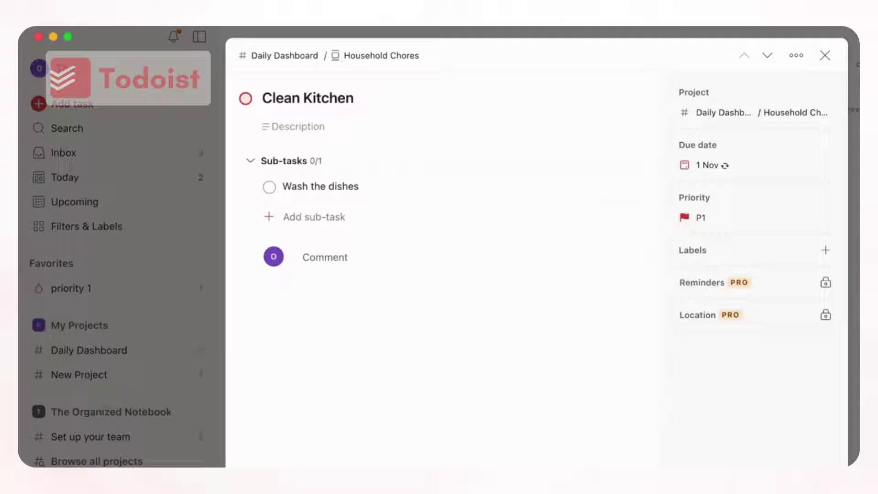
{"action": "key", "text": "Escape"}
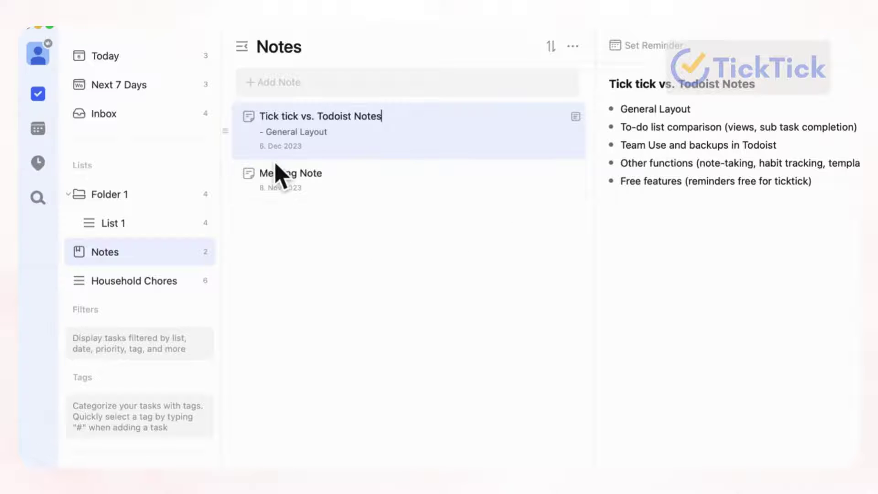
- Switch from the Notes list to TickTick's Inbox, ready for a new task
{"action": "left_click", "coordinate": [131, 112]}
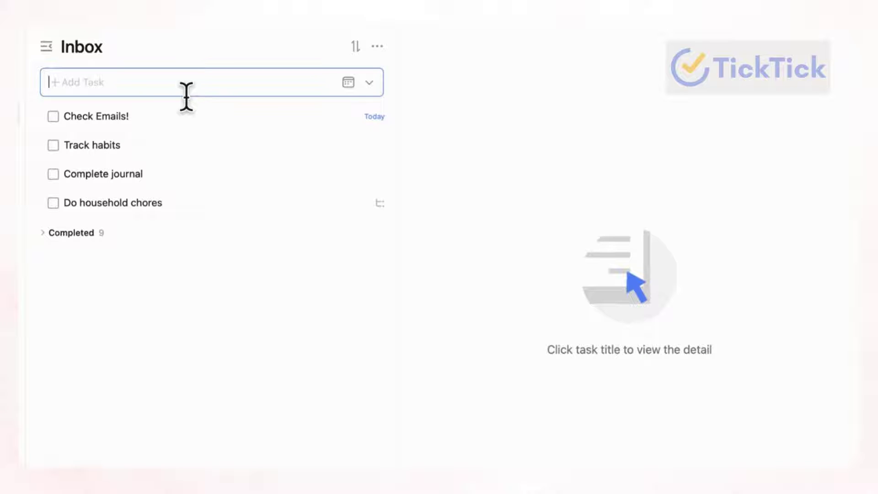
- Add 'Cleaning the kitchen' as a new task at the top of the Inbox
{"action": "type", "text": "Cleaning the kitchen"}
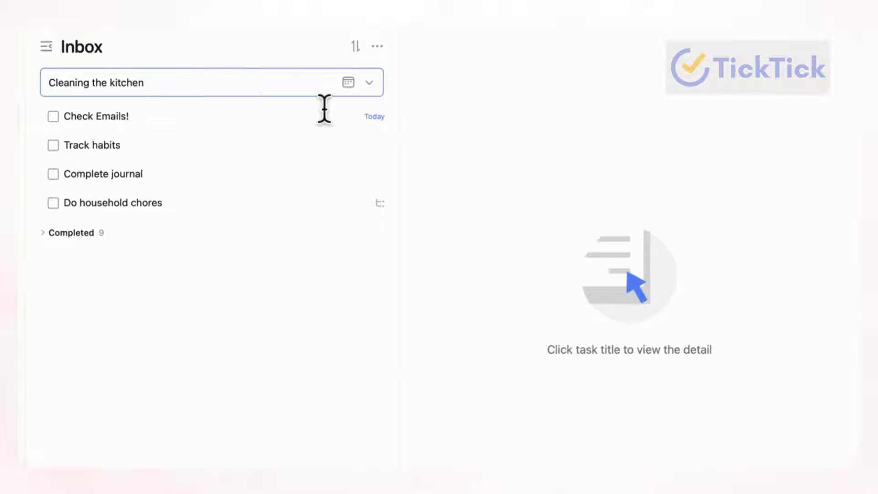
{"action": "key", "text": "Return"}
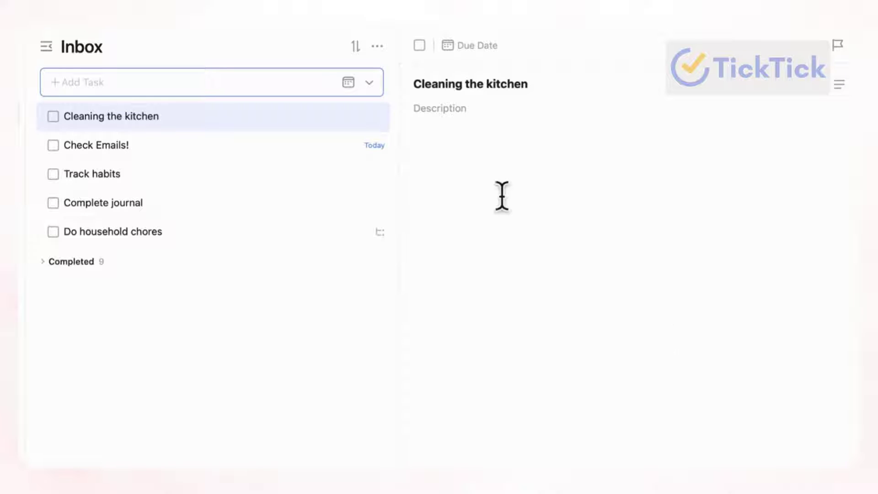
{"action": "left_click", "coordinate": [442, 133]}
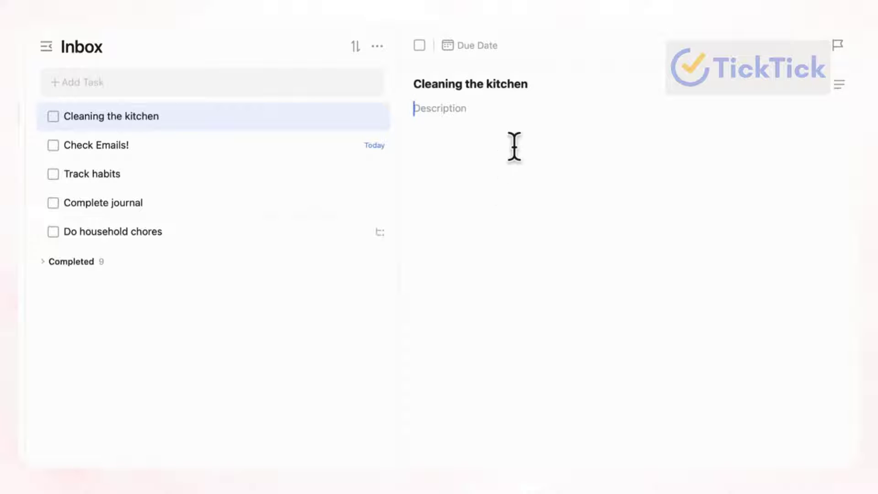
- Look over the task's due date, priority and more-options menus without setting anything
{"action": "left_click", "coordinate": [482, 50]}
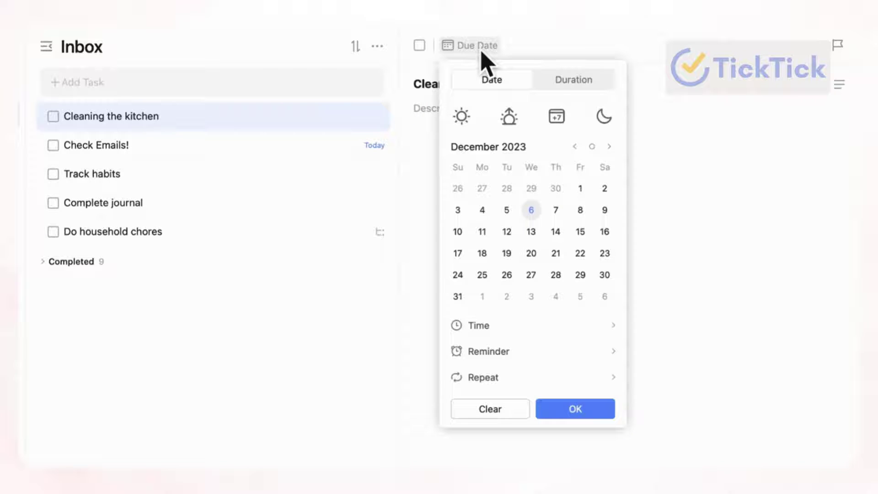
{"action": "left_click", "coordinate": [575, 43]}
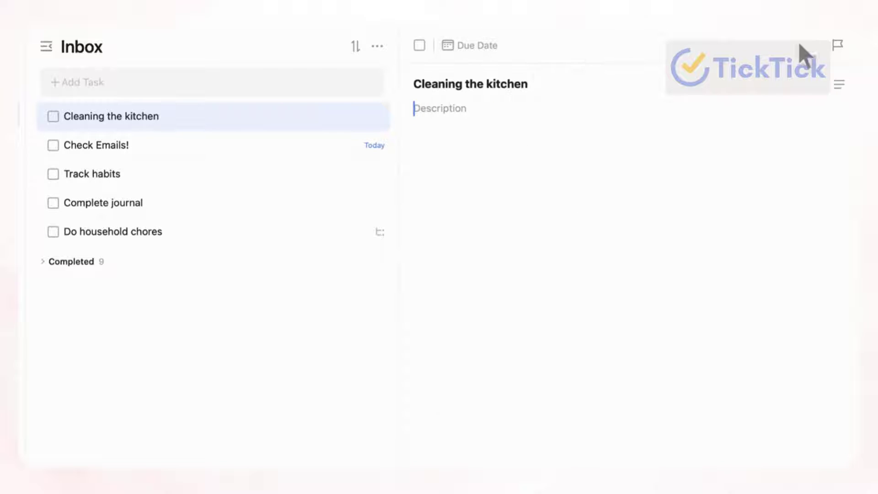
{"action": "left_click", "coordinate": [841, 46]}
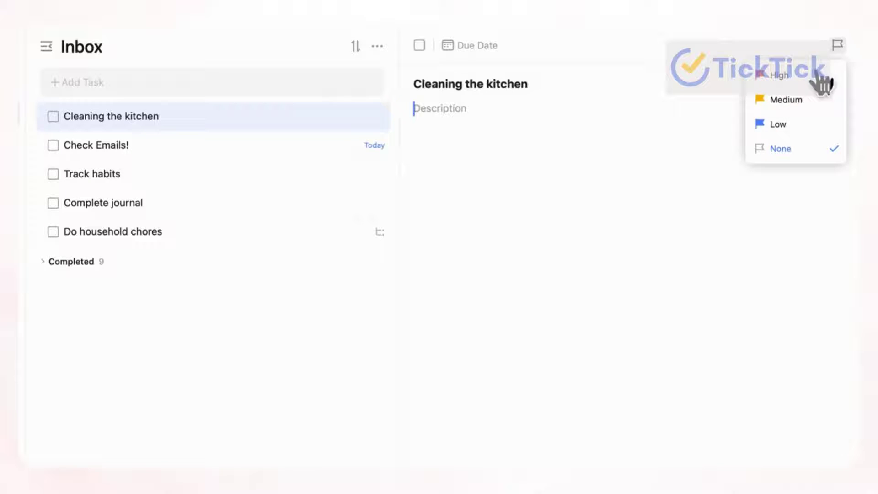
{"action": "left_click", "coordinate": [651, 54]}
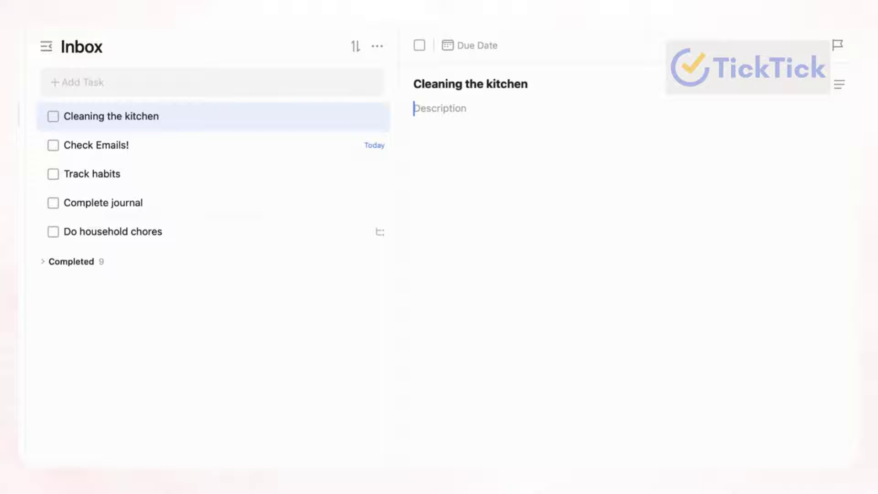
{"action": "left_click", "coordinate": [804, 460]}
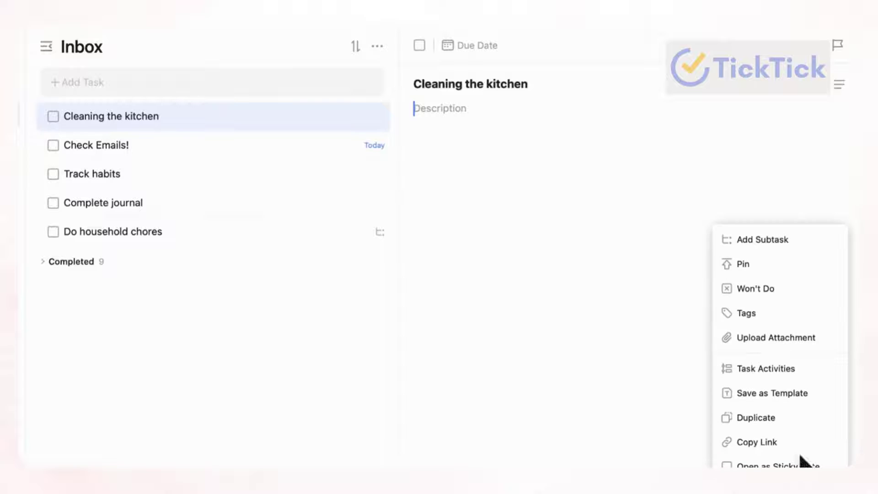
- Add subtasks under Cleaning the kitchen and mark two of them done
{"action": "left_click", "coordinate": [778, 244]}
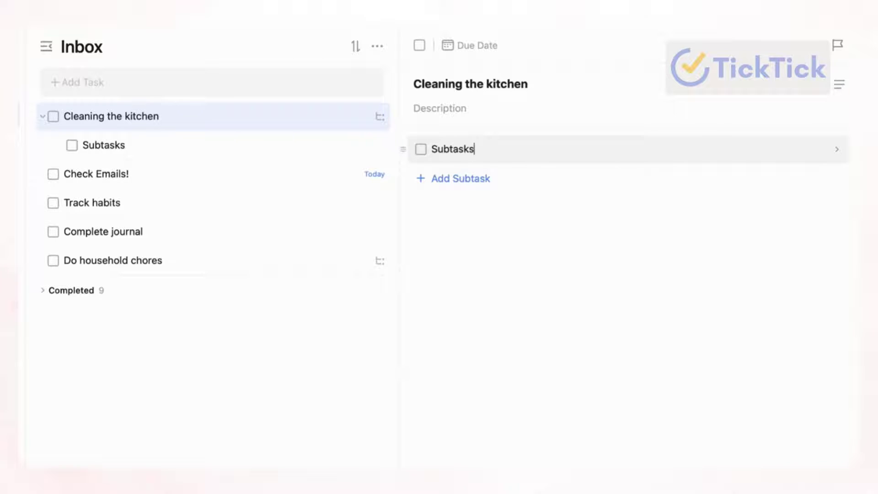
{"action": "key", "text": "Return"}
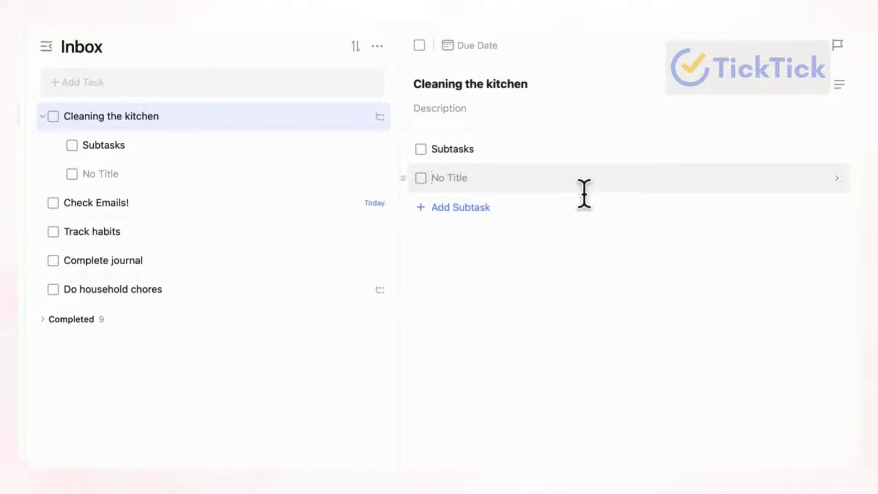
{"action": "type", "text": "Subtasks"}
{"action": "key", "text": "Return"}
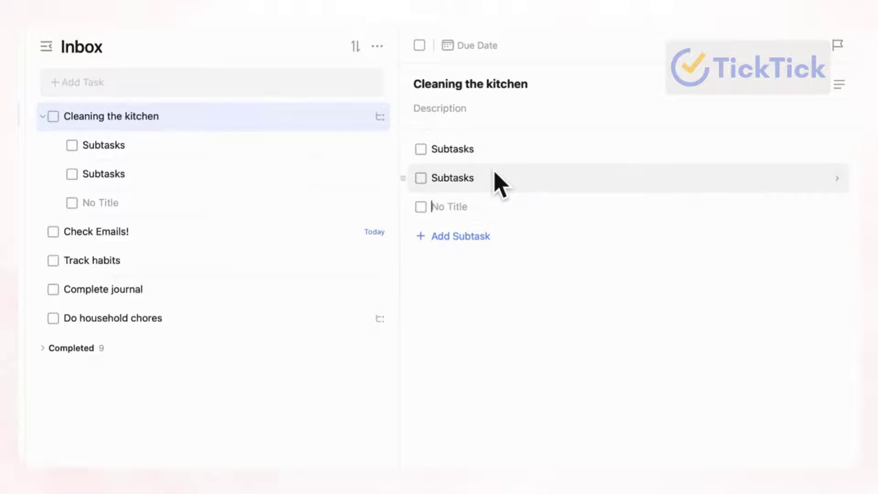
{"action": "left_click", "coordinate": [421, 178]}
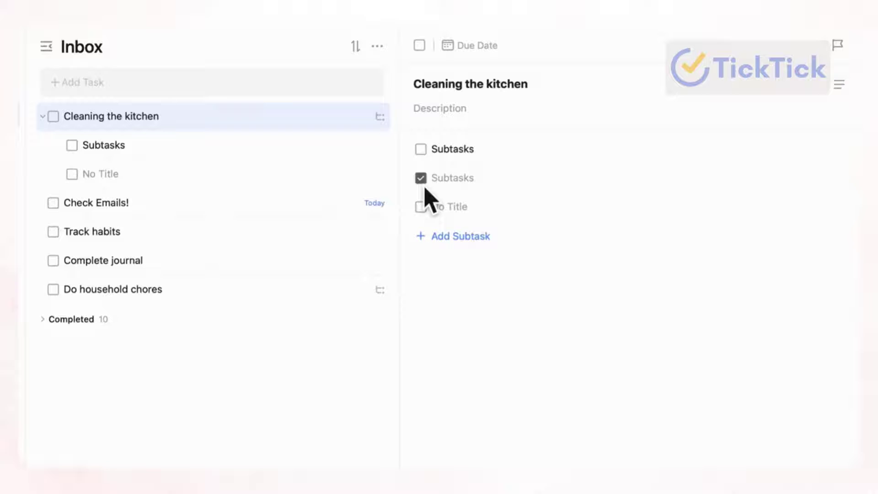
{"action": "left_click", "coordinate": [421, 207]}
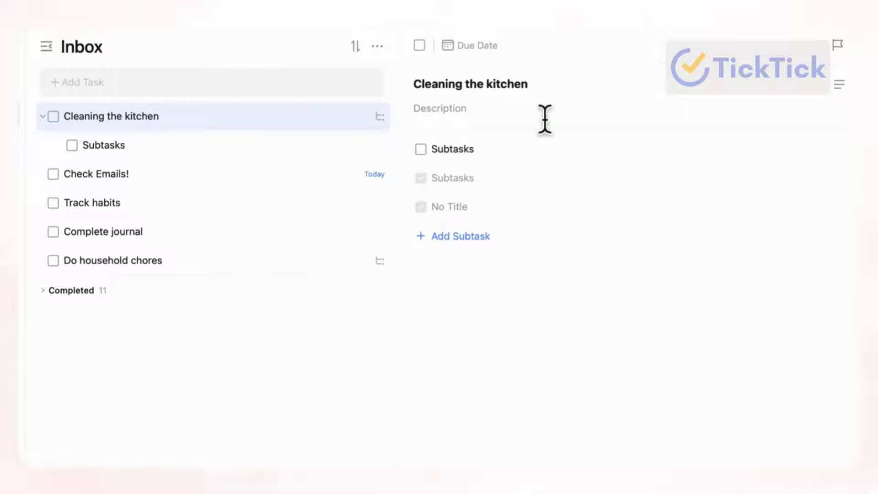
- Set the kitchen task's progress to 30%, then raise it to about 70%
{"action": "mouse_move", "coordinate": [550, 72]}
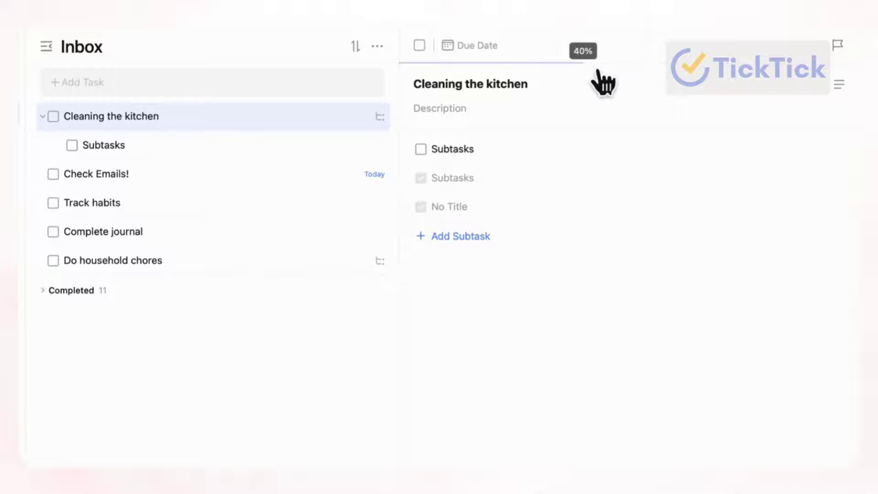
{"action": "left_click", "coordinate": [539, 71]}
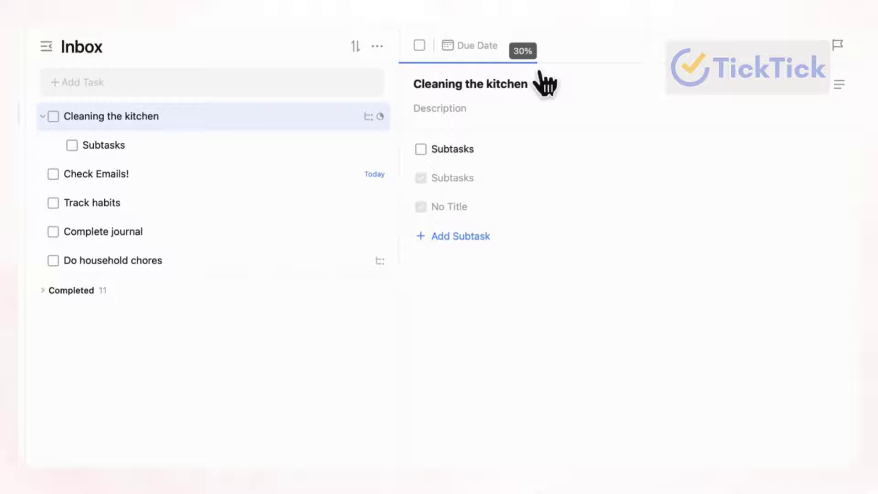
{"action": "left_click_drag", "start_coordinate": [608, 73], "coordinate": [737, 75]}
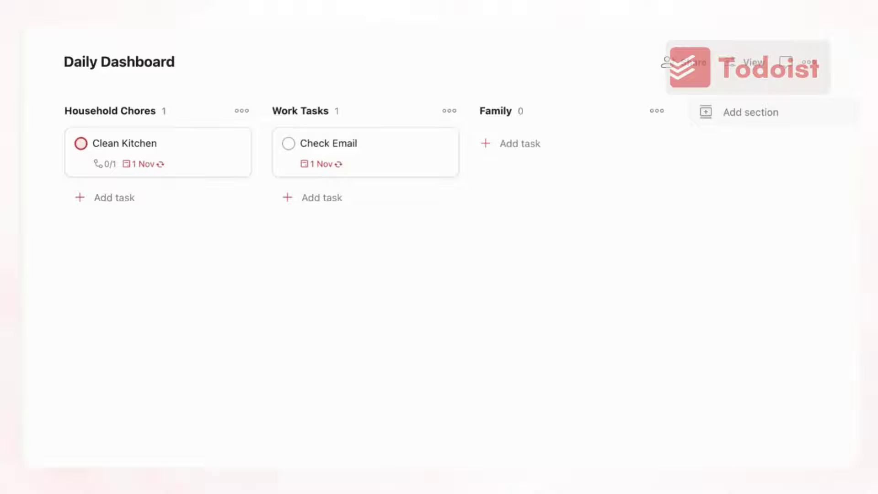
- Quick-add a 'Clean Kitchen' task to Daily Dashboard with no due date or extra options
{"action": "type", "text": "qCle"}
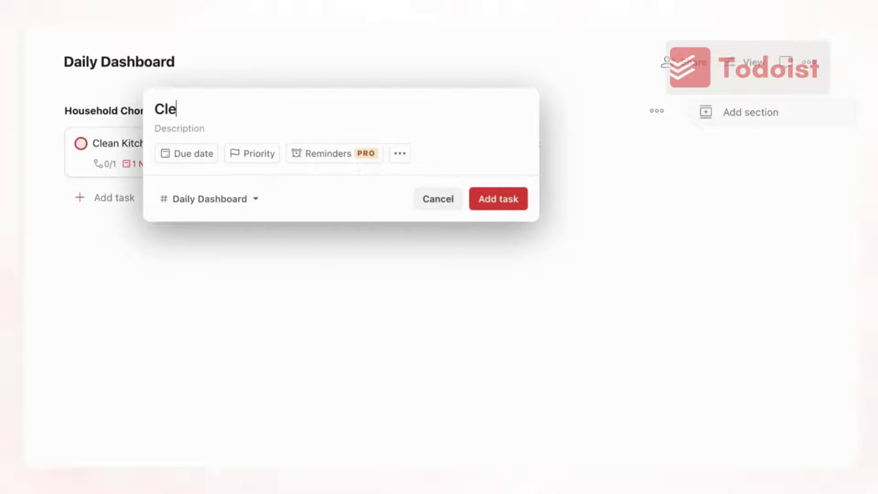
{"action": "type", "text": "an Kitchen"}
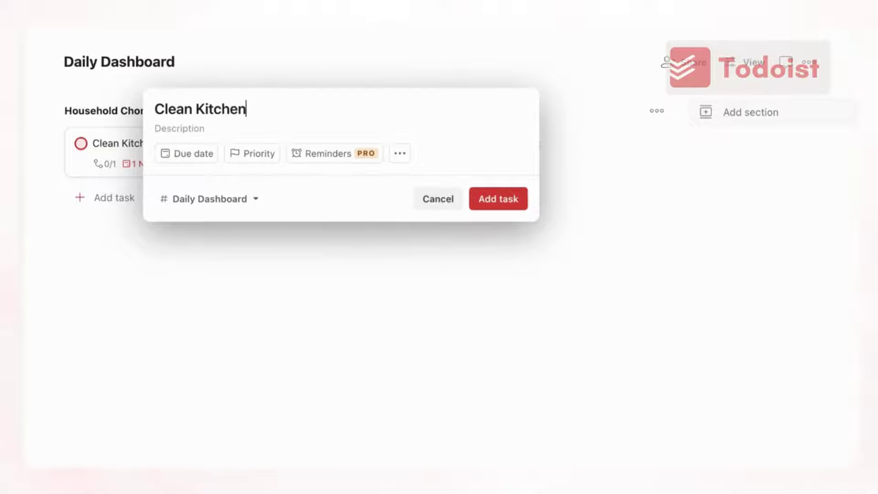
{"action": "left_click", "coordinate": [213, 140]}
{"action": "left_click", "coordinate": [200, 164]}
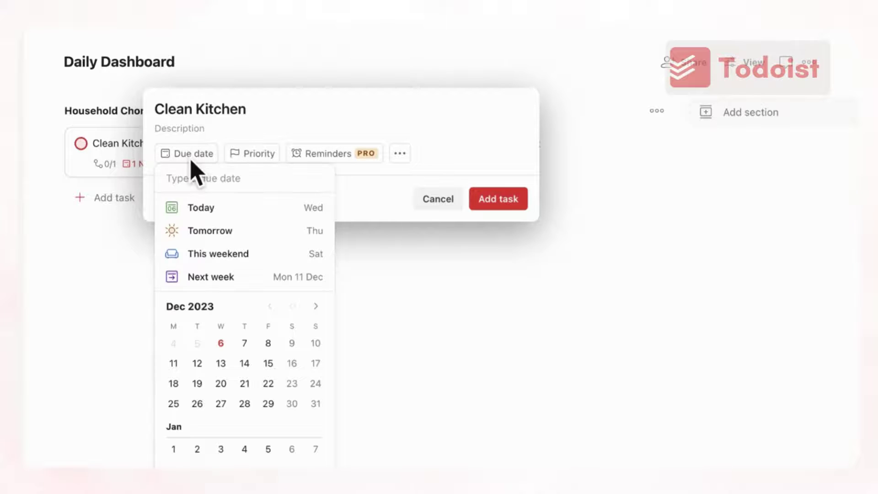
{"action": "left_click", "coordinate": [242, 161]}
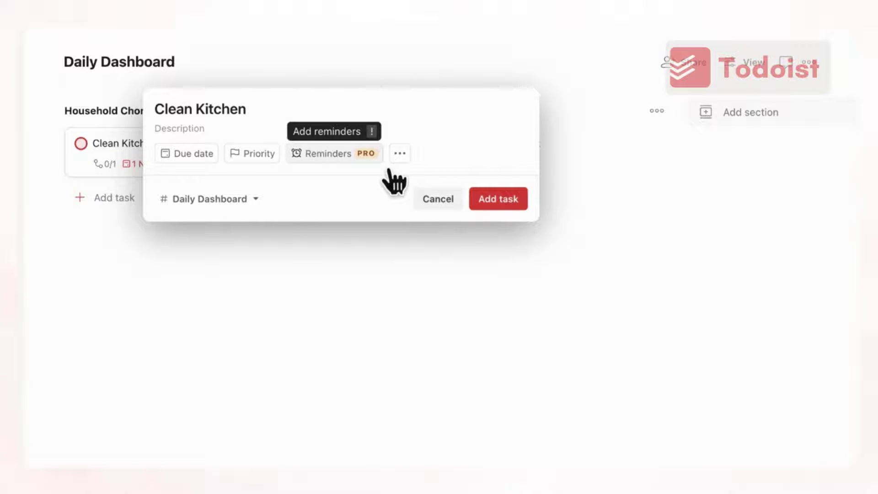
{"action": "left_click", "coordinate": [408, 163]}
{"action": "left_click", "coordinate": [455, 146]}
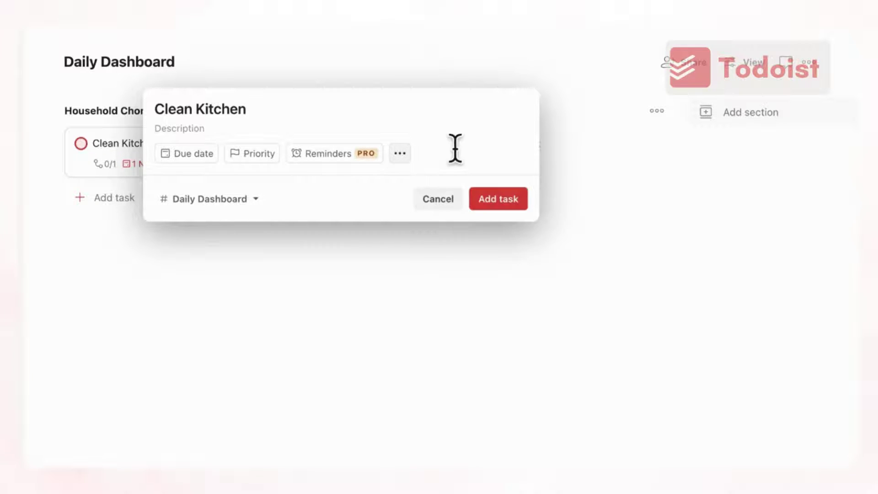
{"action": "left_click", "coordinate": [501, 201]}
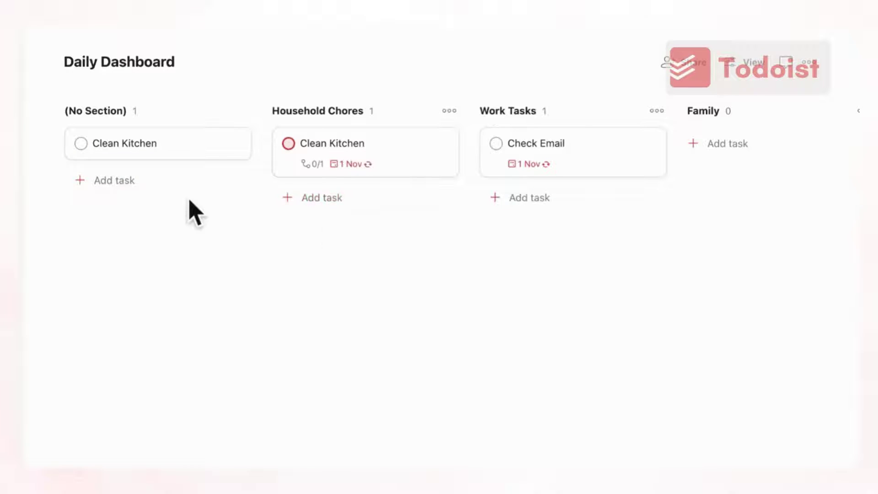
- Add 'Sub task 1' and 'Sub task 2' to Clean Kitchen and complete Sub task 2
{"action": "left_click", "coordinate": [181, 154]}
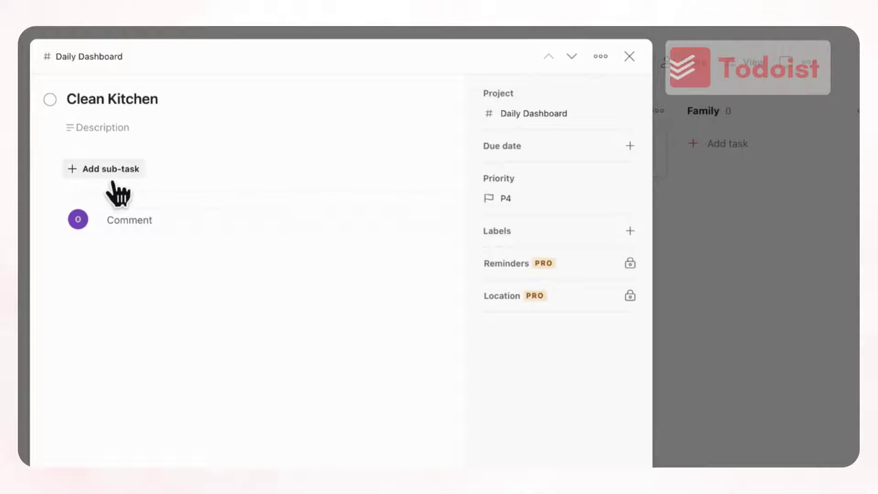
{"action": "left_click", "coordinate": [118, 177]}
{"action": "type", "text": "Sub task 1"}
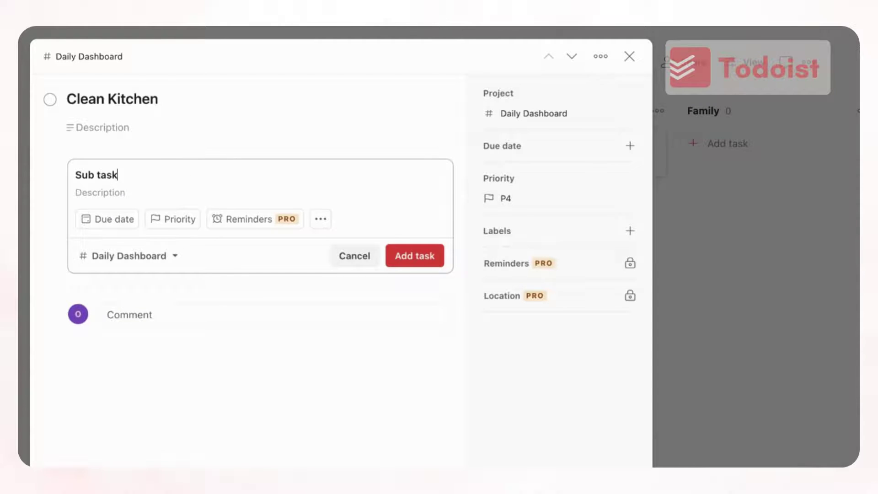
{"action": "left_click", "coordinate": [433, 265]}
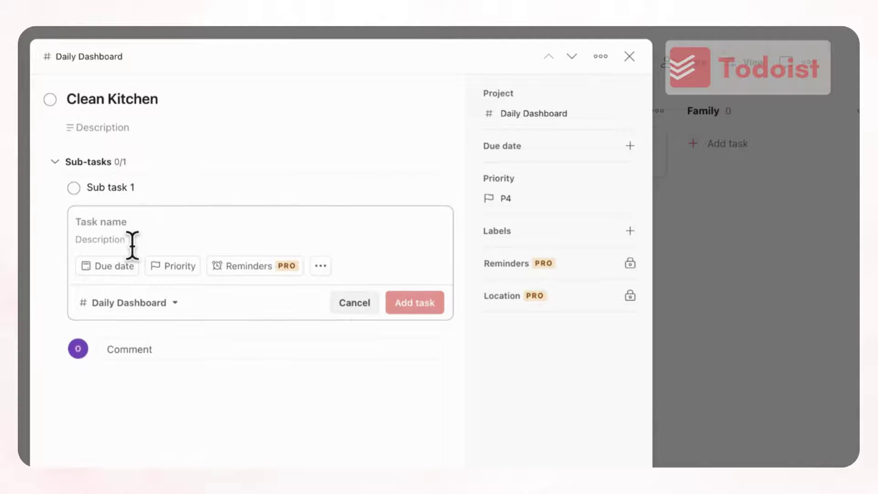
{"action": "type", "text": "Sub task 2"}
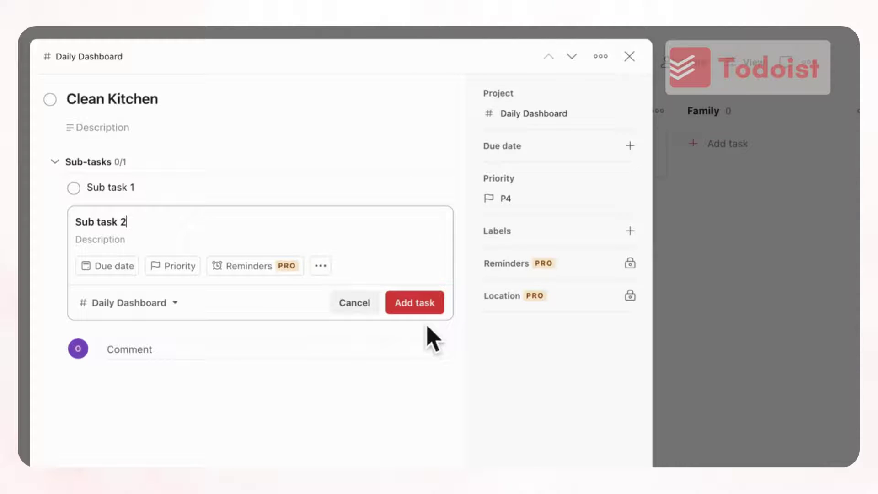
{"action": "left_click", "coordinate": [430, 307]}
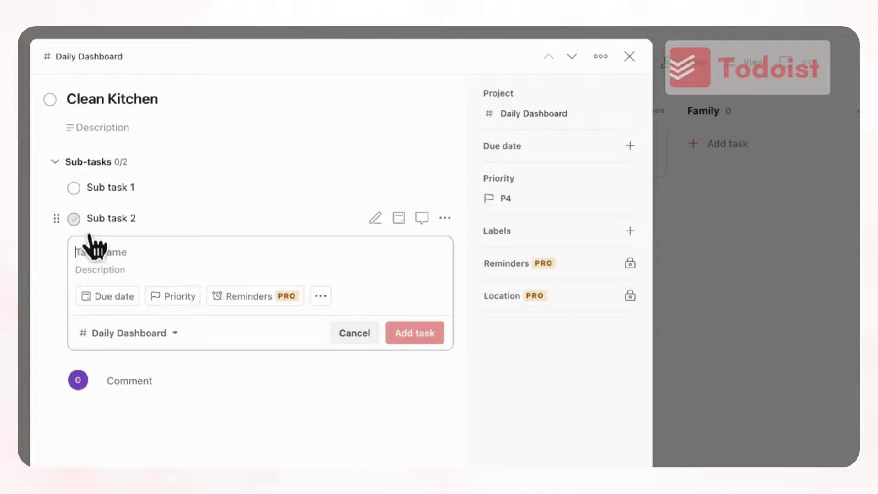
{"action": "left_click", "coordinate": [74, 219]}
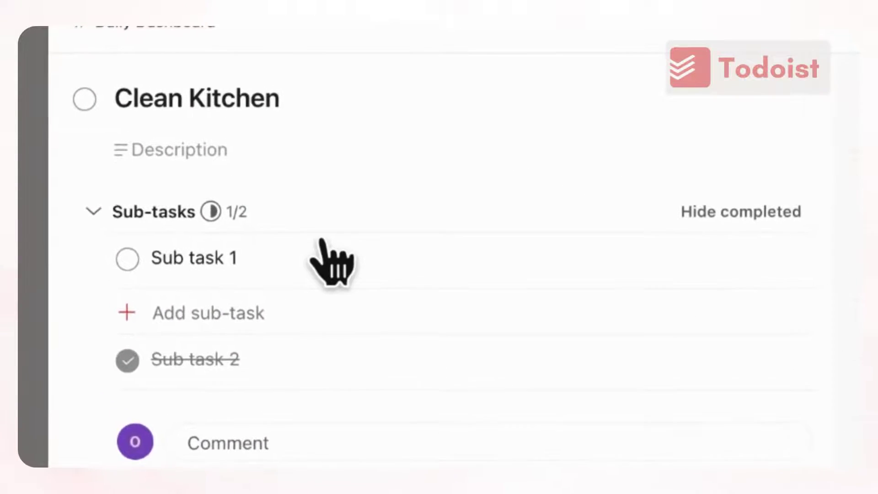
{"action": "key", "text": "Escape"}
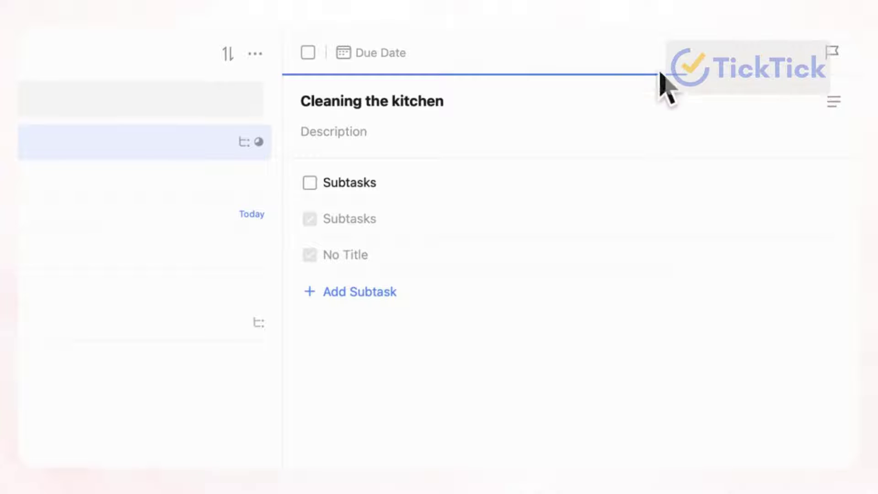
- Lower the kitchen task's progress to 30%, then switch List 1 to Kanban view
{"action": "left_click_drag", "start_coordinate": [661, 74], "coordinate": [567, 98]}
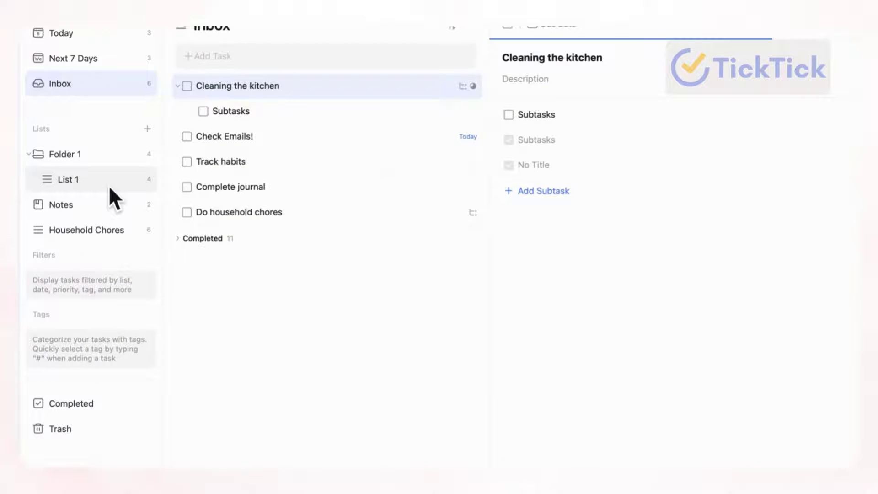
{"action": "left_click", "coordinate": [109, 188]}
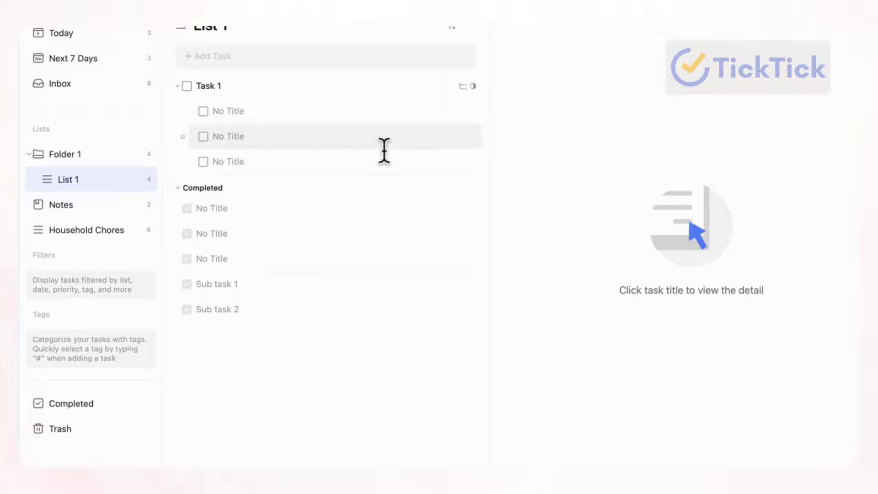
{"action": "left_click", "coordinate": [477, 27]}
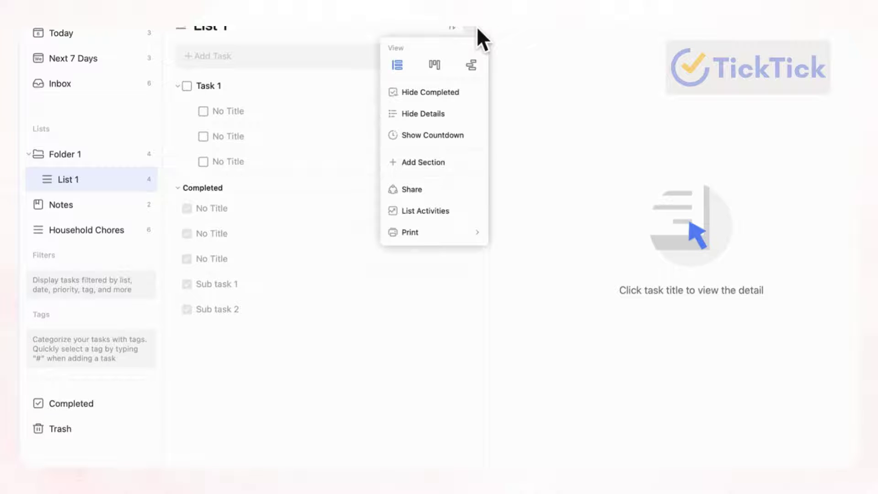
{"action": "left_click", "coordinate": [435, 64]}
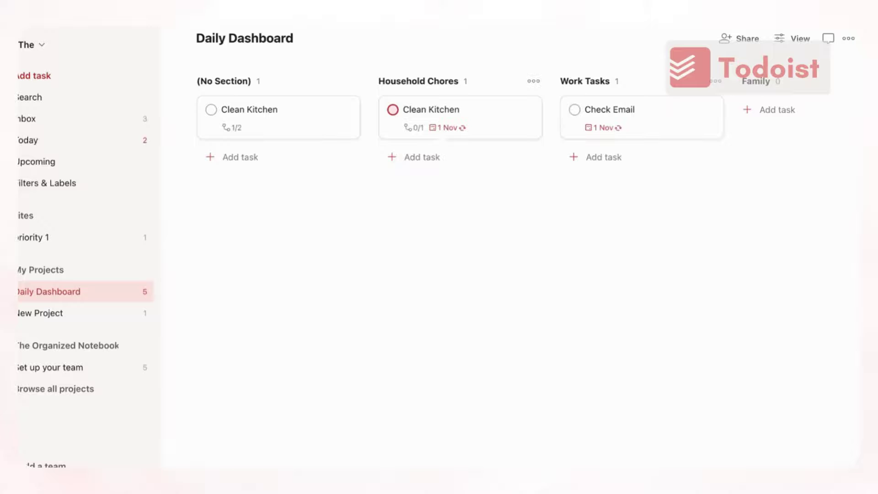
{"action": "left_click", "coordinate": [789, 43]}
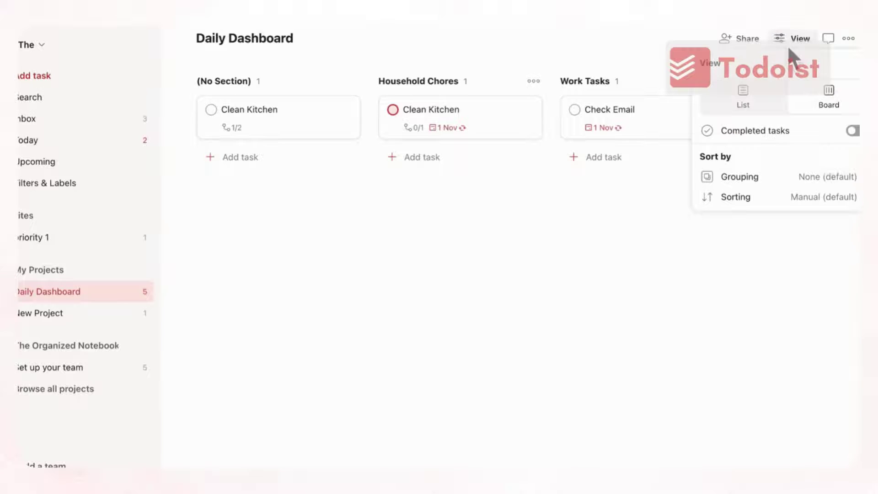
{"action": "left_click", "coordinate": [772, 96]}
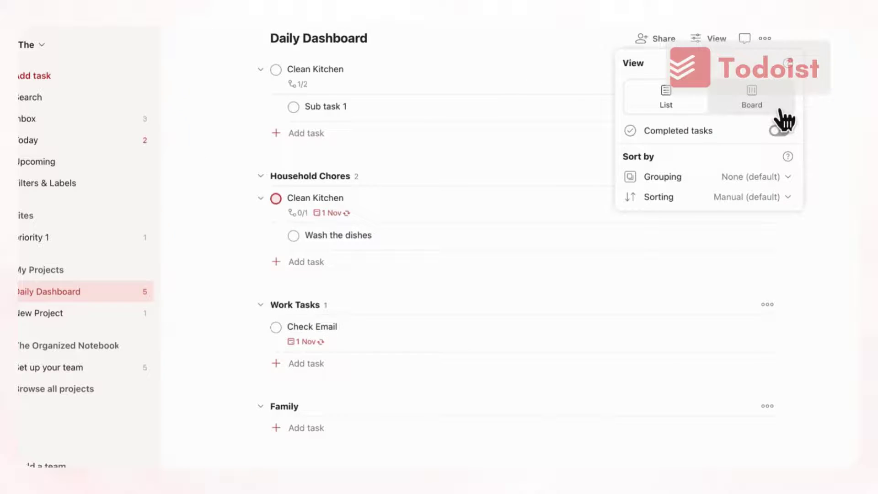
{"action": "left_click", "coordinate": [773, 109]}
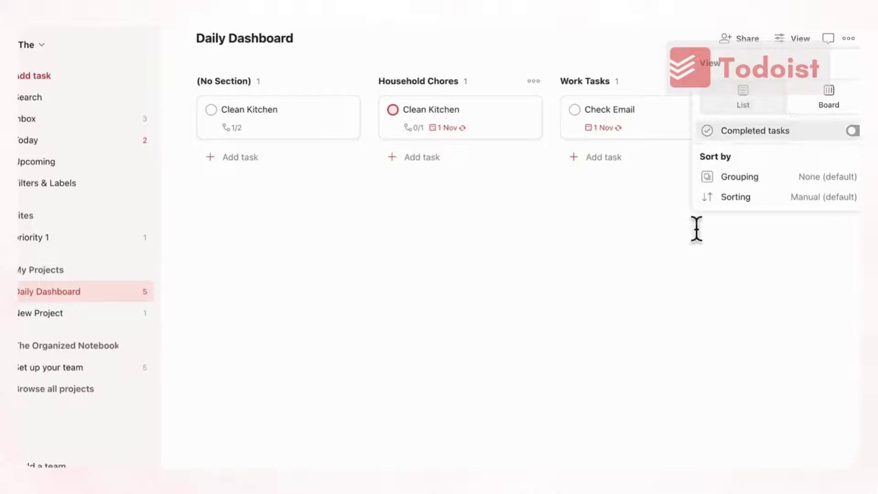
{"action": "left_click", "coordinate": [640, 300]}
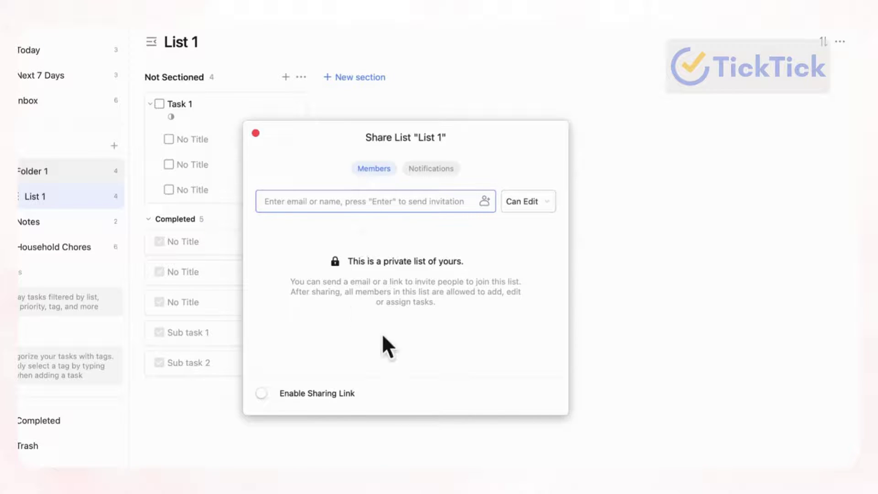
- Close the List 1 Share List dialog
{"action": "left_click", "coordinate": [256, 134]}
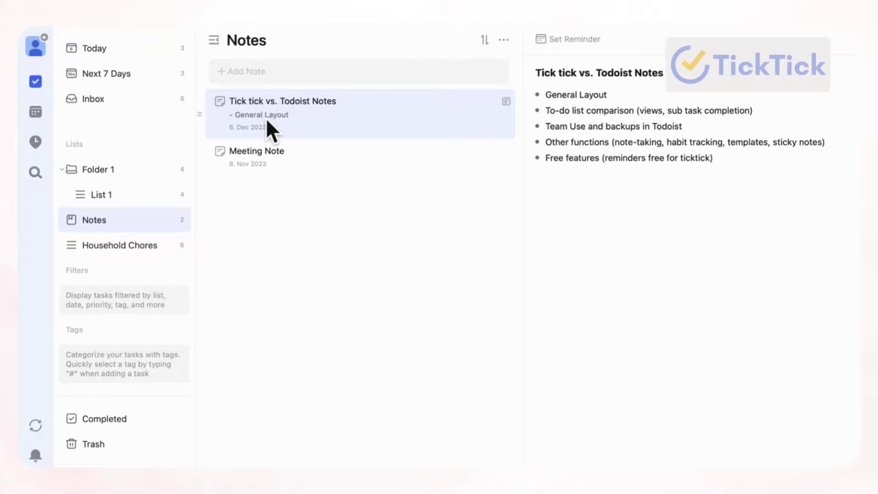
- Create a new note titled 'Meeting Notes' in the Notes list
{"action": "left_click", "coordinate": [259, 83]}
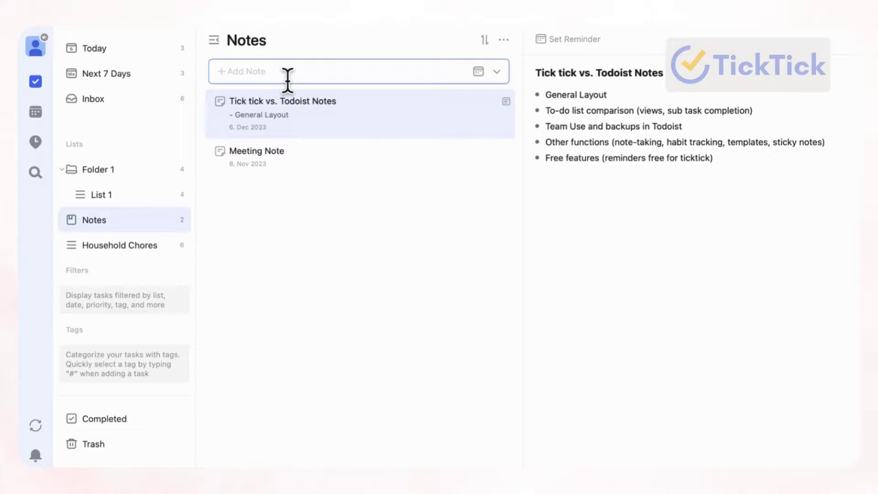
{"action": "type", "text": "Meeting Notes"}
{"action": "key", "text": "Return"}
{"action": "left_click", "coordinate": [586, 112]}
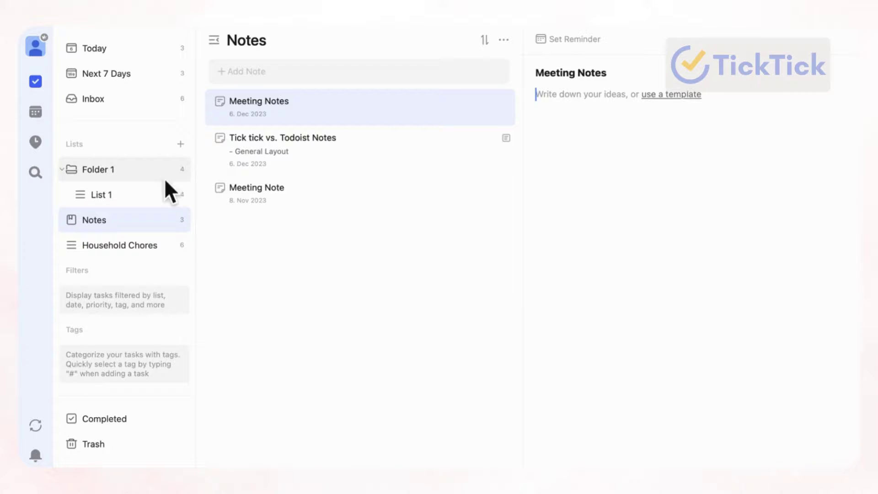
- Check the Add List type options, cancel, and reopen the 'Tick tick vs. Todoist Notes' note
{"action": "left_click", "coordinate": [181, 147]}
{"action": "left_click", "coordinate": [410, 305]}
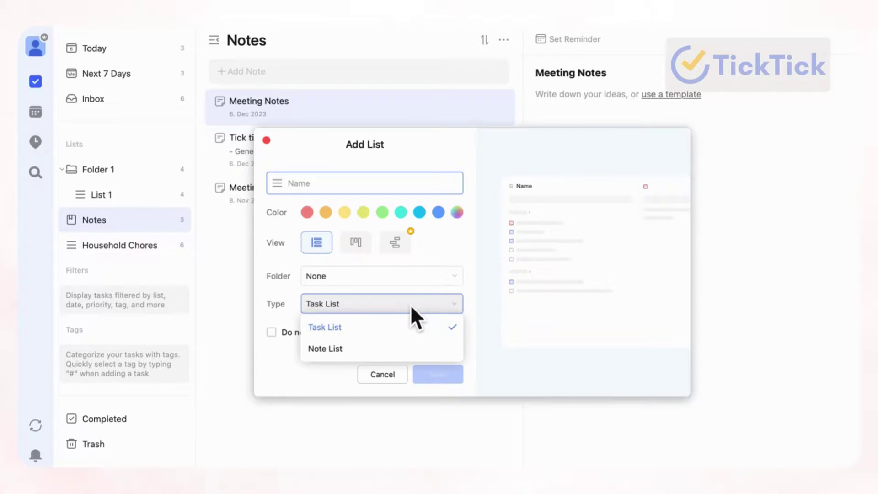
{"action": "left_click", "coordinate": [381, 378]}
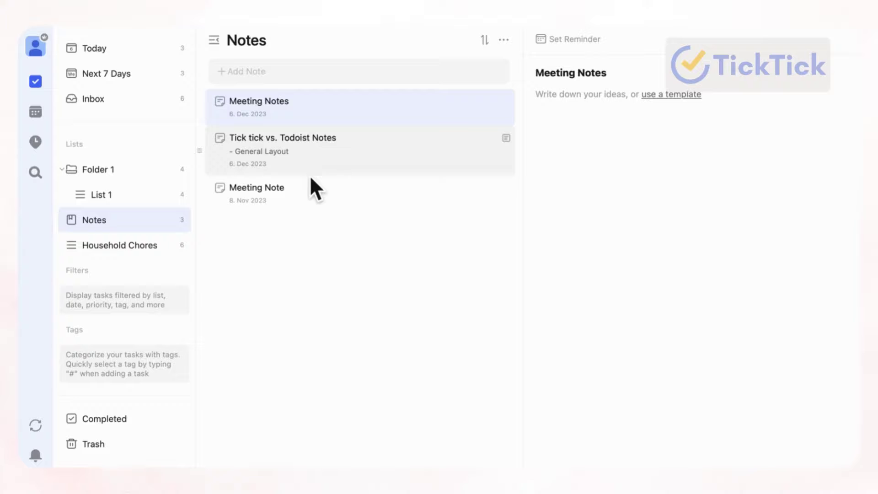
{"action": "left_click", "coordinate": [344, 164]}
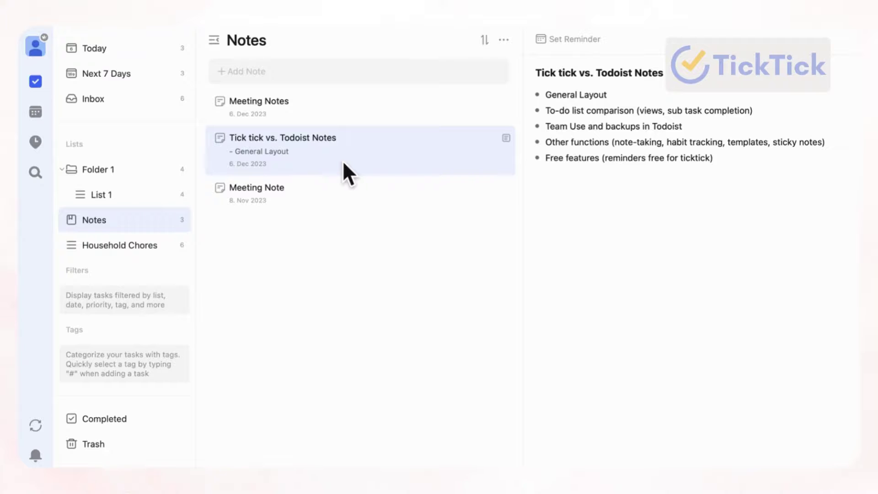
- Create a 'Daily Check in' habit, check it in for 6 Dec, and open its details
{"action": "left_click", "coordinate": [37, 146]}
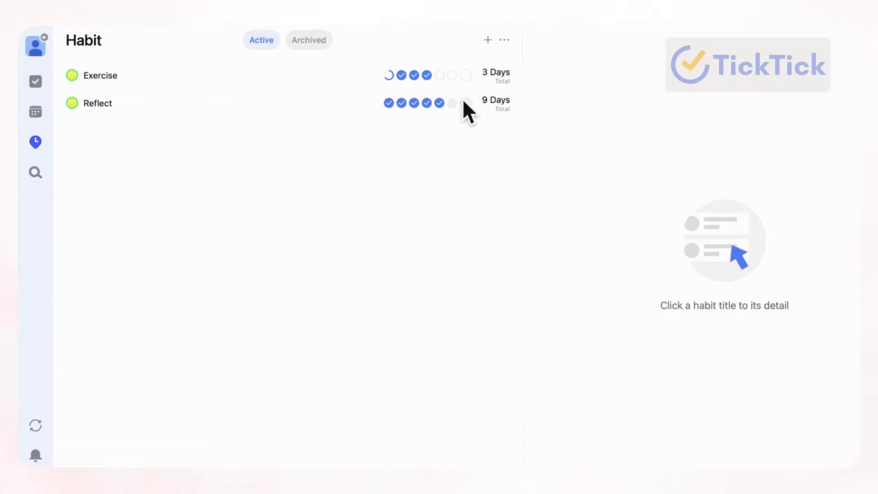
{"action": "left_click", "coordinate": [490, 41]}
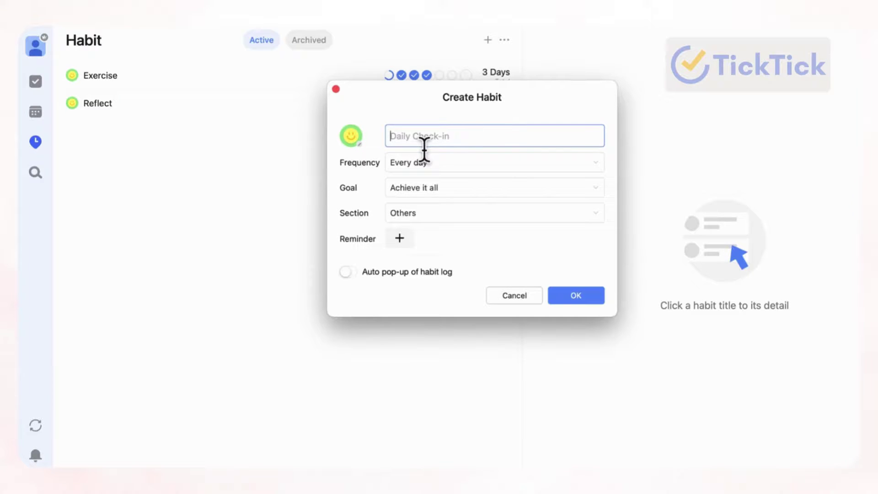
{"action": "type", "text": "Daily Check in"}
{"action": "left_click", "coordinate": [581, 297]}
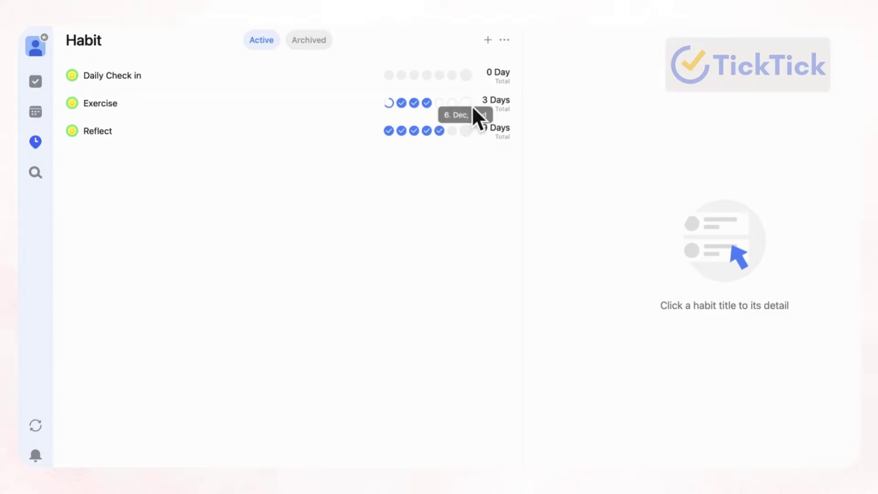
{"action": "left_click", "coordinate": [467, 75]}
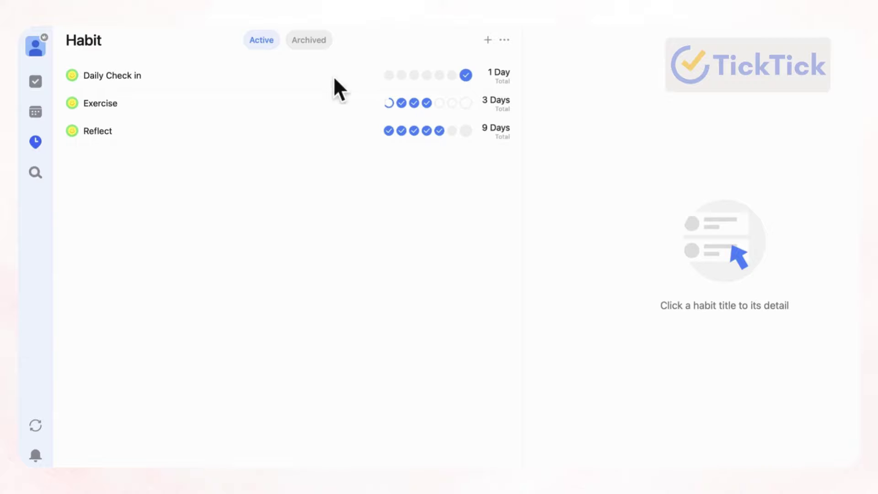
{"action": "left_click", "coordinate": [128, 76]}
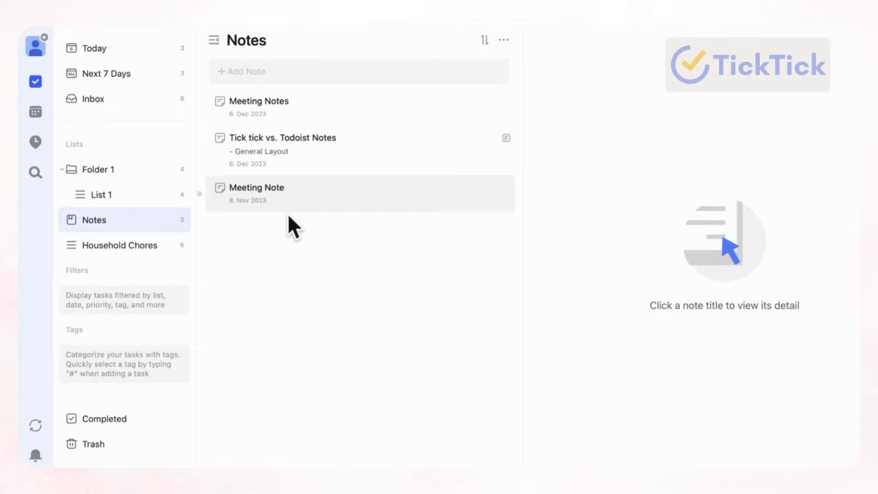
- Pop List 1's Task 1 out as a sticky note and move it up and right
{"action": "left_click", "coordinate": [151, 197]}
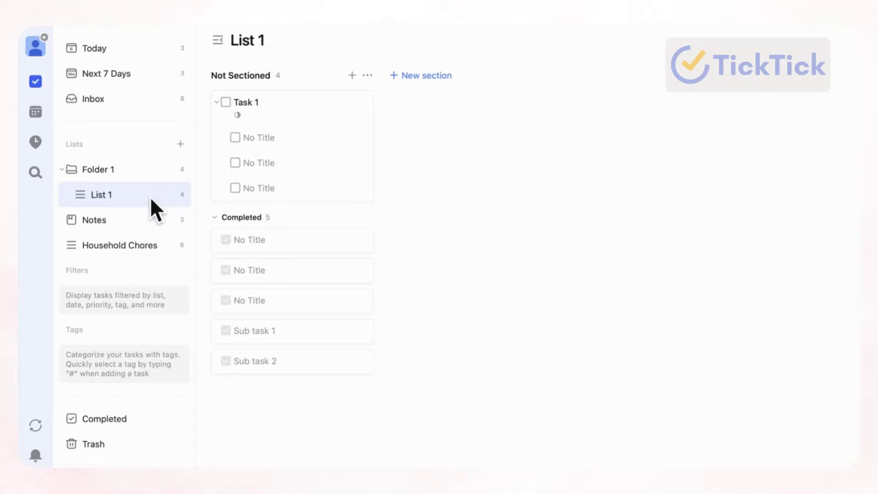
{"action": "left_click", "coordinate": [367, 109]}
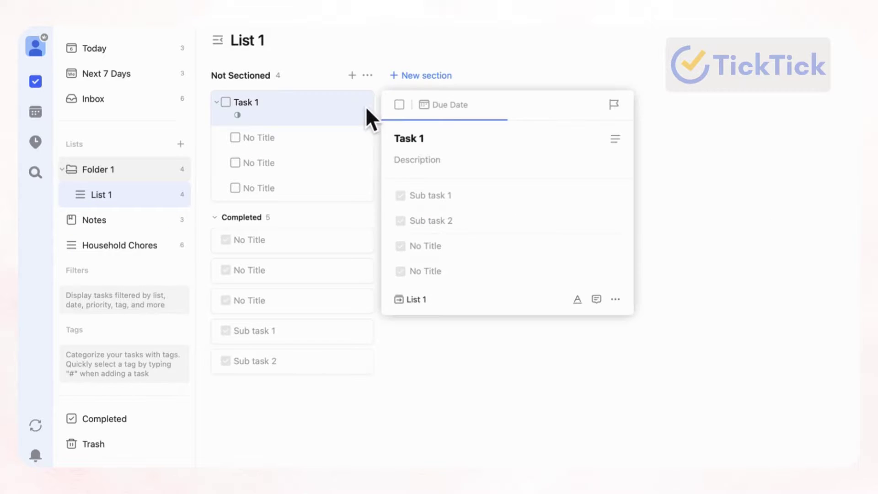
{"action": "left_click", "coordinate": [616, 300]}
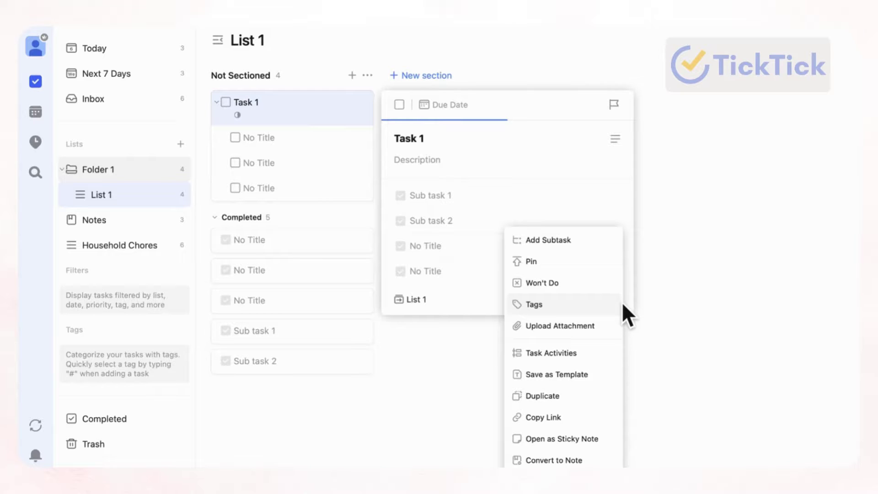
{"action": "left_click", "coordinate": [551, 443]}
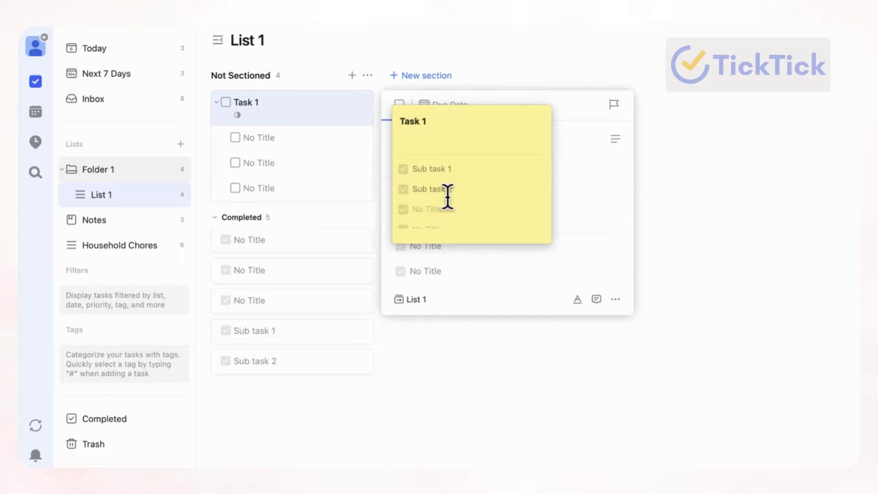
{"action": "scroll", "coordinate": [473, 198], "scroll_direction": "down", "scroll_amount": 2}
{"action": "scroll", "coordinate": [473, 196], "scroll_direction": "up", "scroll_amount": 2}
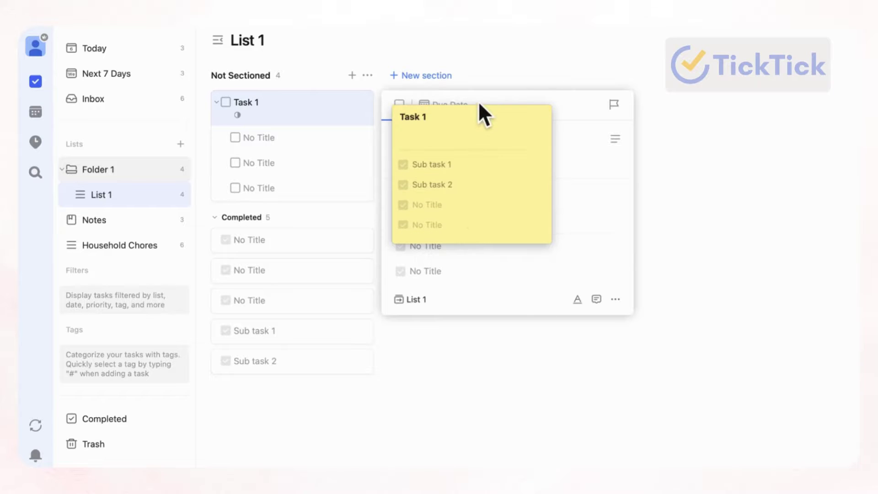
{"action": "left_click_drag", "start_coordinate": [473, 112], "coordinate": [548, 76]}
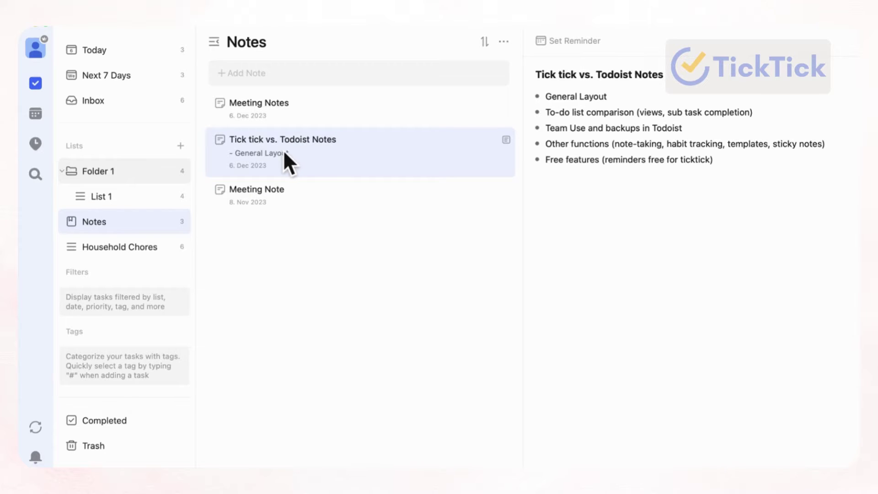
- Review the reminder timings in List 1 Task 1's due-date calendar, then cancel without setting one
{"action": "left_click", "coordinate": [143, 196]}
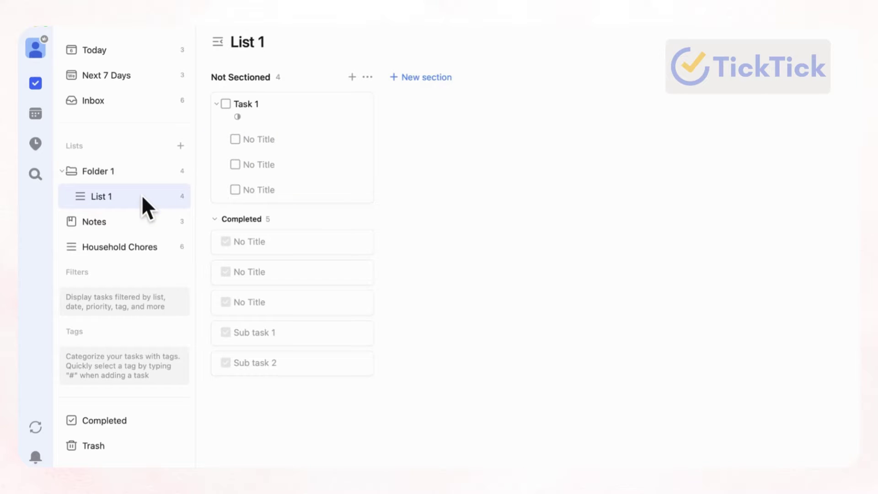
{"action": "left_click", "coordinate": [363, 110]}
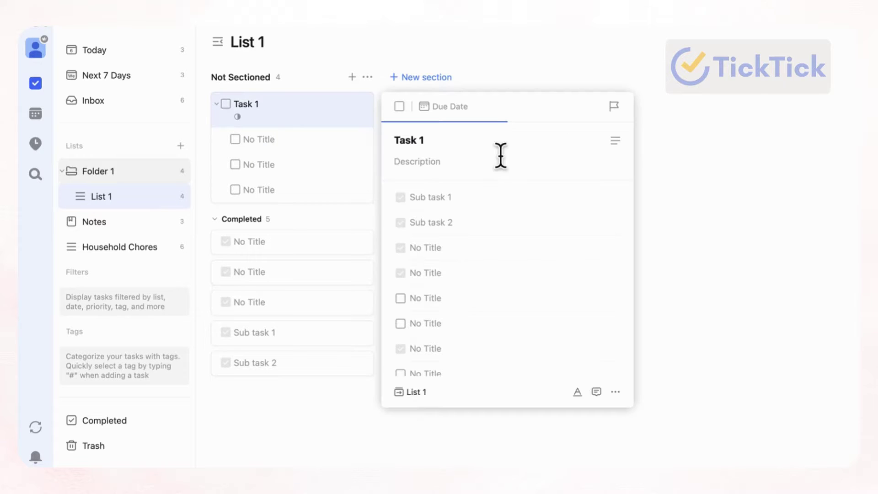
{"action": "left_click", "coordinate": [459, 112]}
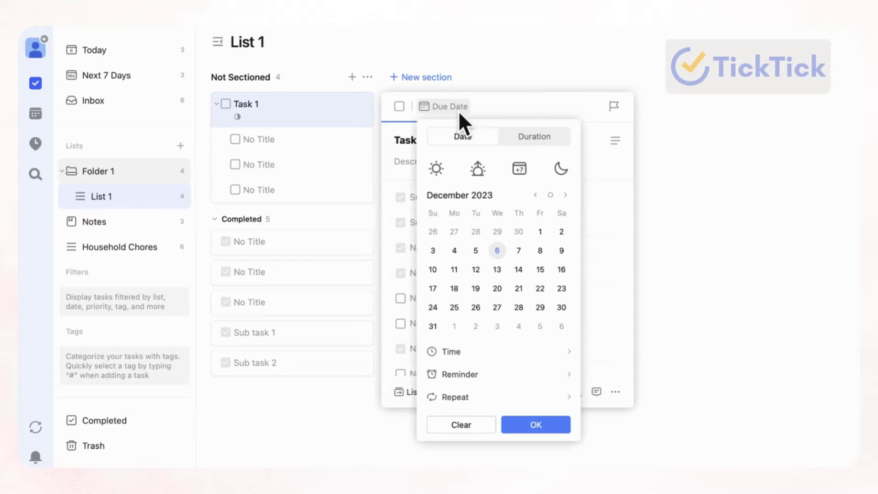
{"action": "left_click", "coordinate": [501, 371]}
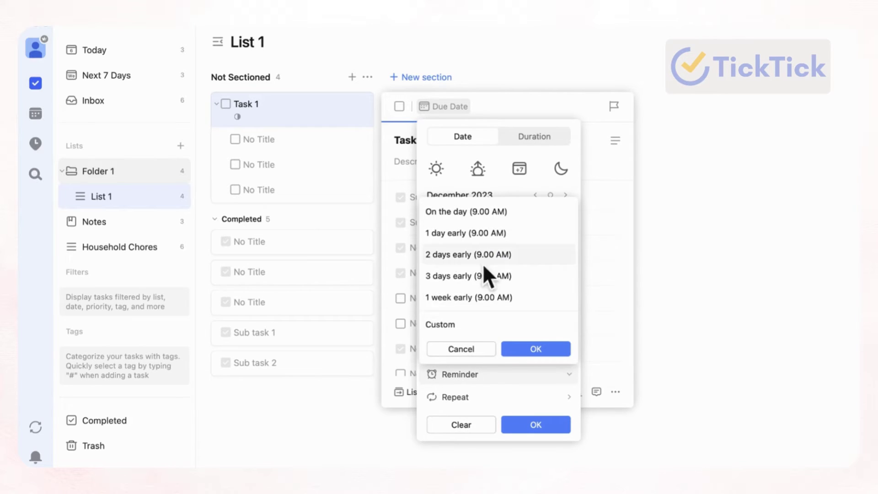
{"action": "left_click", "coordinate": [468, 348]}
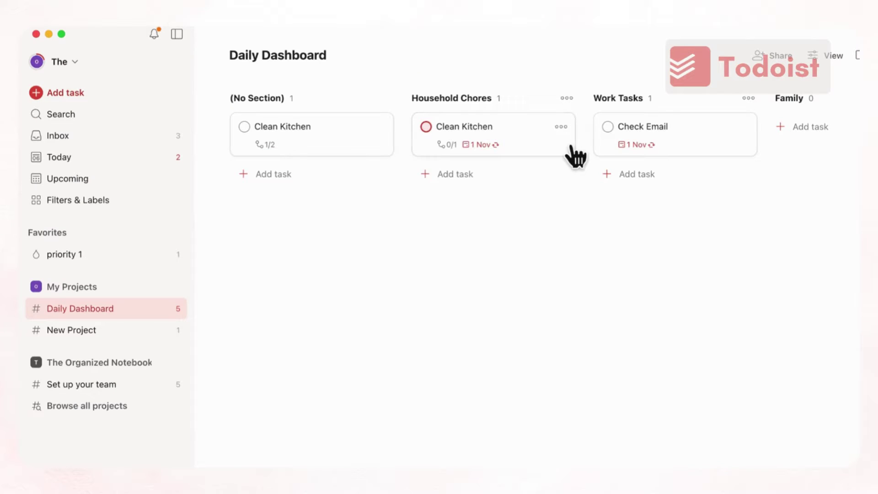
- Open the Clean Kitchen task and check its Reminders row, which is locked as Pro-only
{"action": "left_click", "coordinate": [572, 156]}
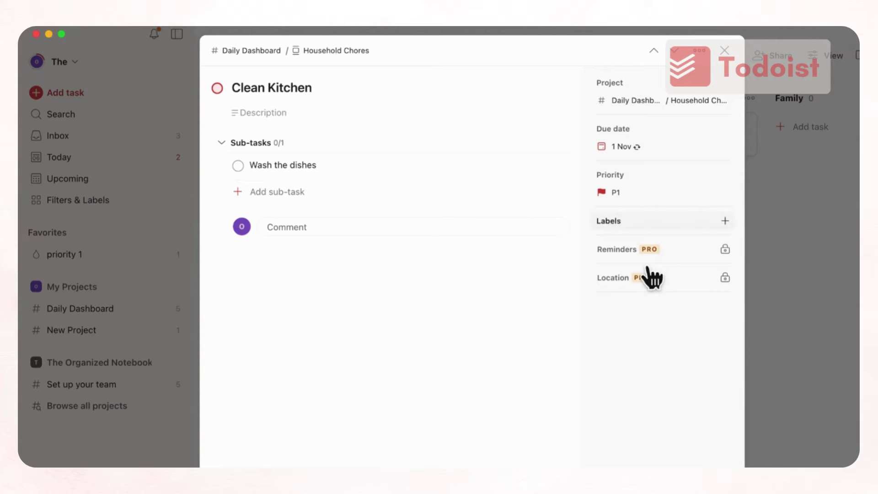
{"action": "mouse_move", "coordinate": [725, 256]}
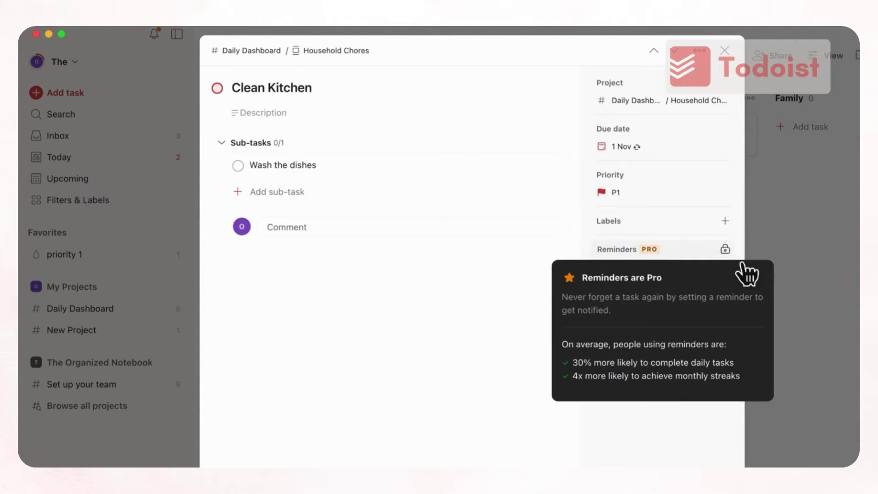